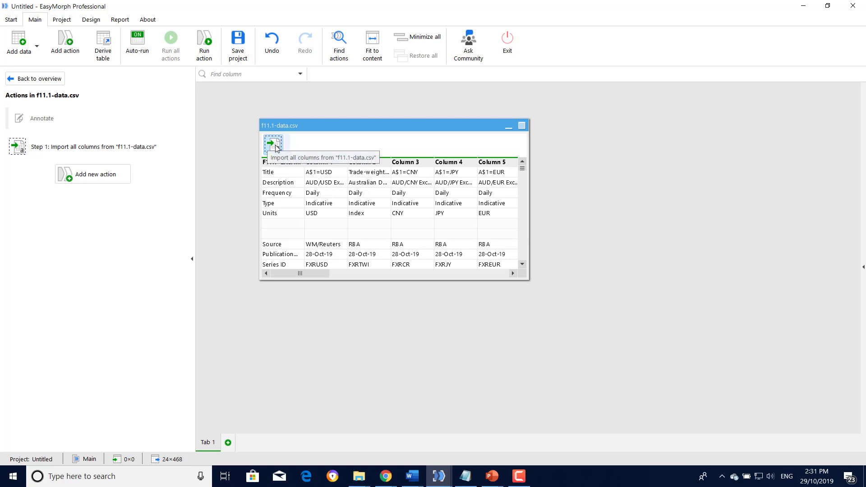
- Set the import to skip 1 line and load every column except Trade-weighted Index
click(276, 147)
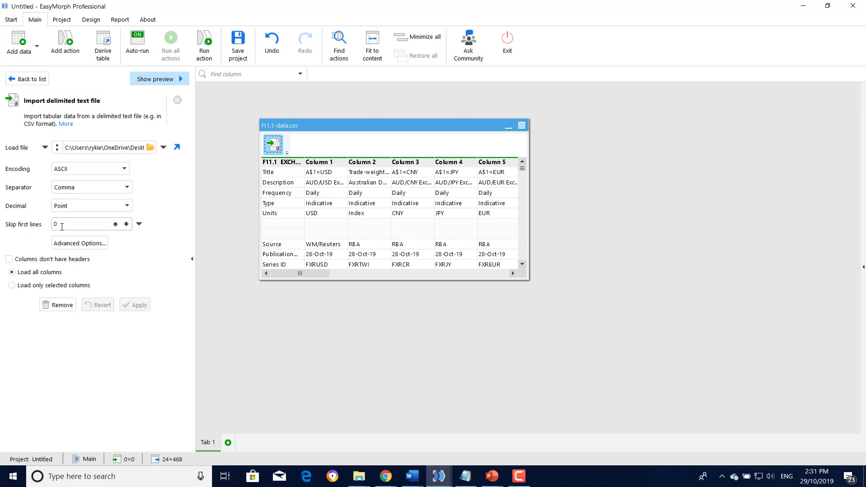
click(61, 227)
text(1)
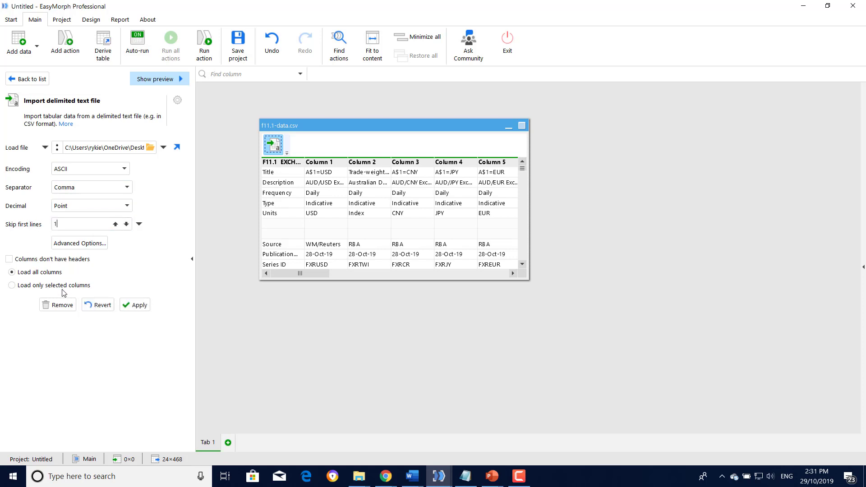
click(22, 287)
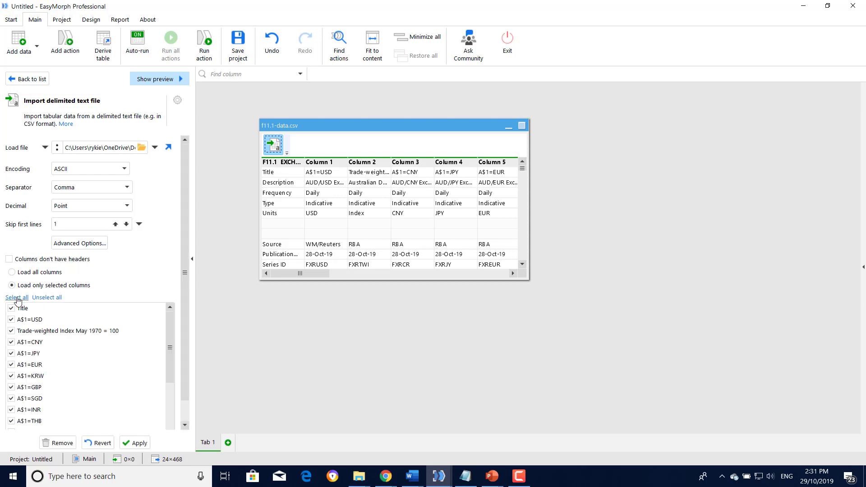
mouse_move(172, 332)
mouse_down()
mouse_move(164, 396)
mouse_move(172, 331)
mouse_up()
click(11, 331)
drag(169, 344, 184, 407)
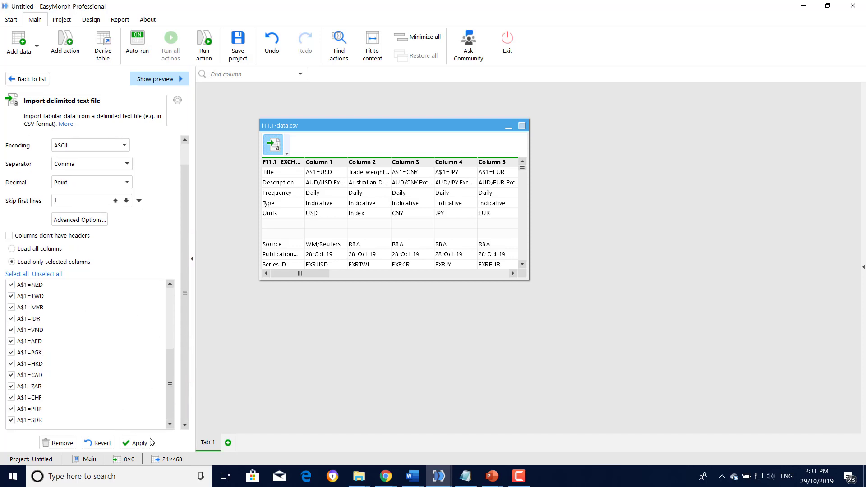
click(135, 442)
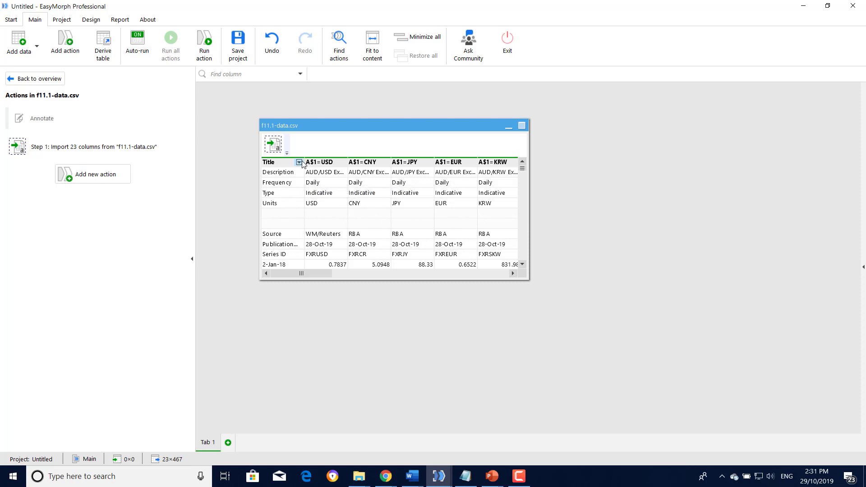
- Drop rows where Title is empty (null), then enlarge the table preview
click(299, 163)
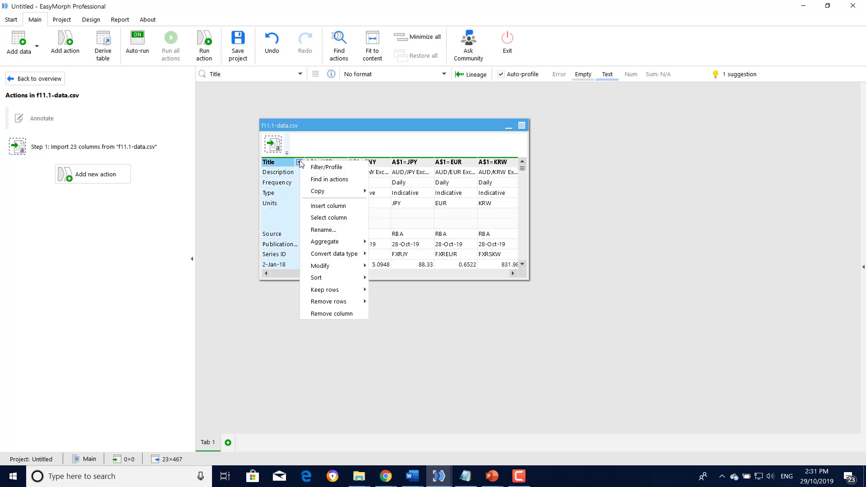
mouse_move(332, 304)
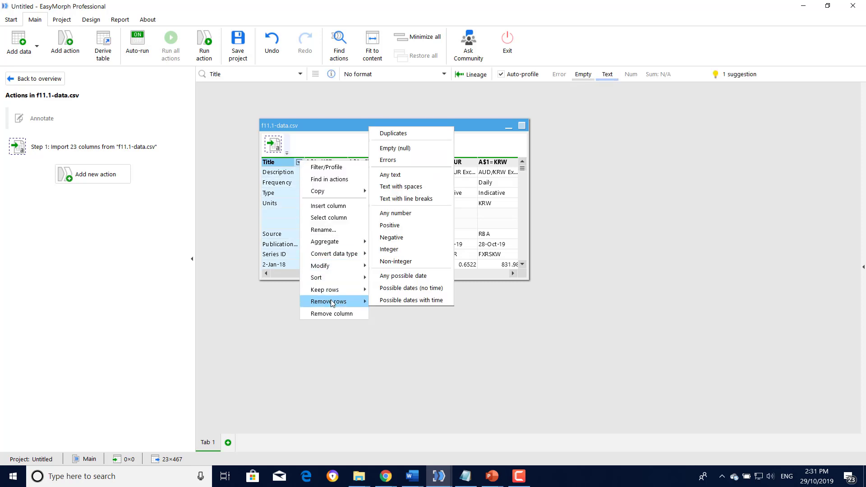
click(432, 151)
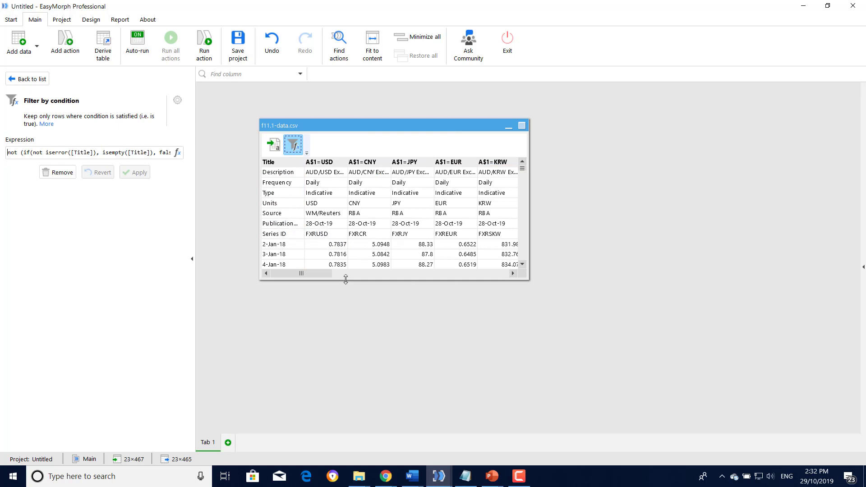
drag(345, 279, 345, 317)
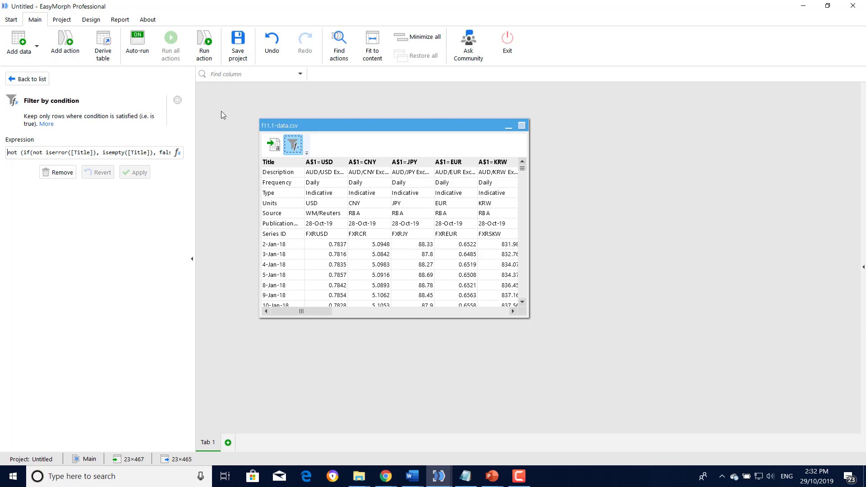
- Add a Trim table action set to Remove the Top 6 rows
click(72, 53)
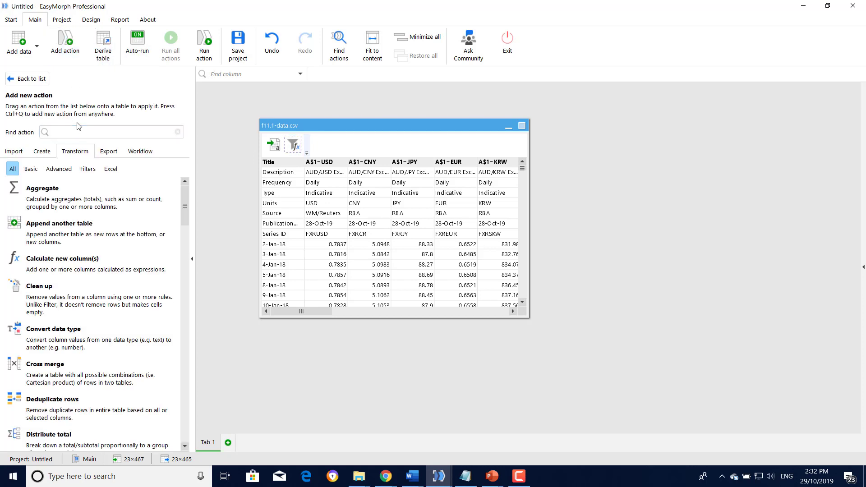
text(Trim)
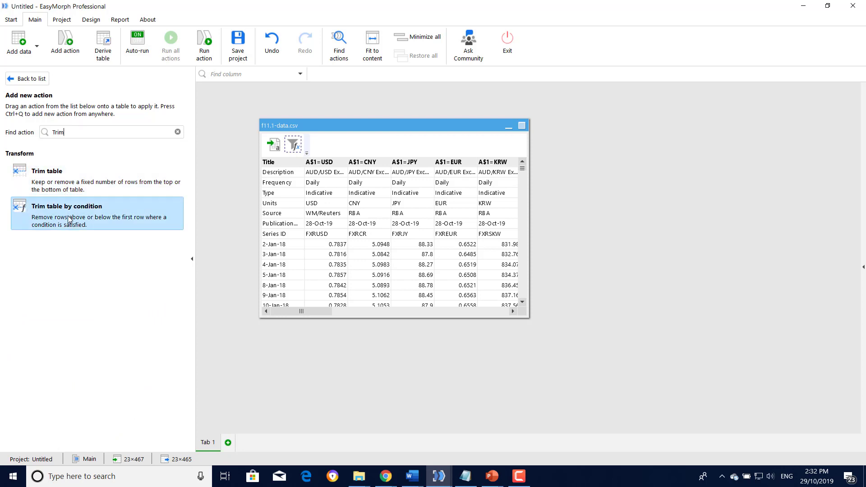
double_click(70, 190)
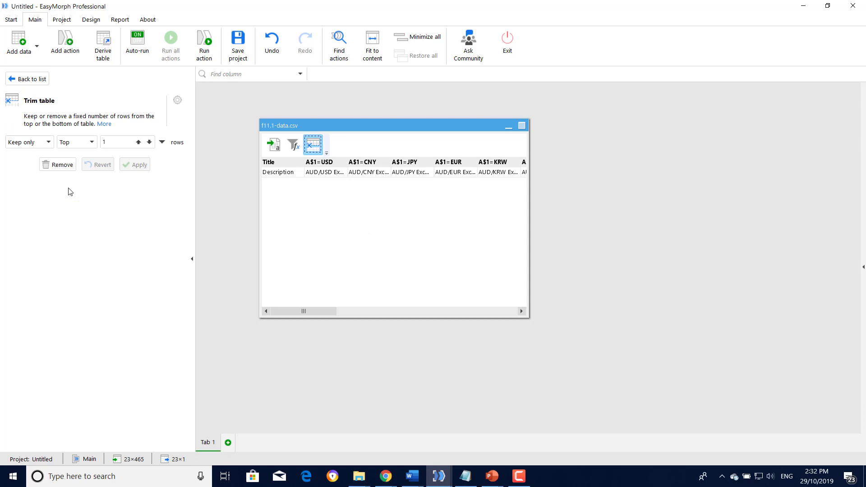
click(48, 142)
click(31, 168)
click(90, 142)
click(91, 142)
click(128, 145)
click(138, 143)
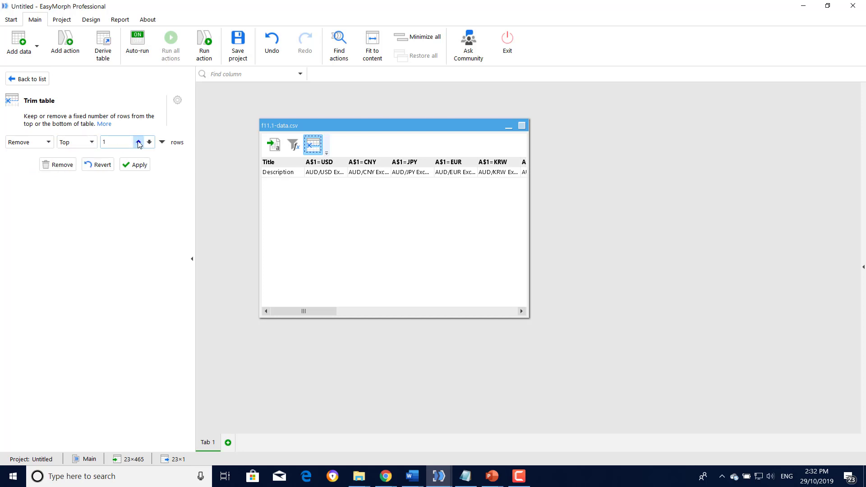
click(138, 142)
click(138, 142)
click(138, 142)
click(138, 142)
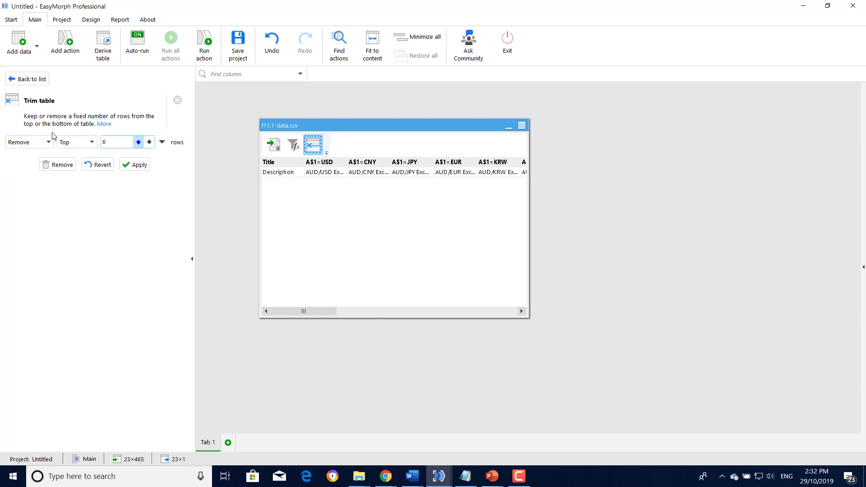
click(137, 165)
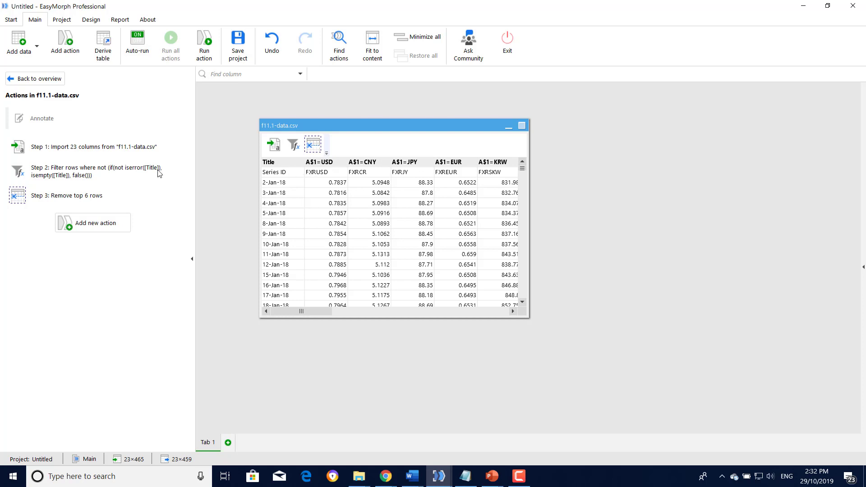
- Add a Label columns action covering all columns except Title, producing FXRUSD-style headers
click(68, 47)
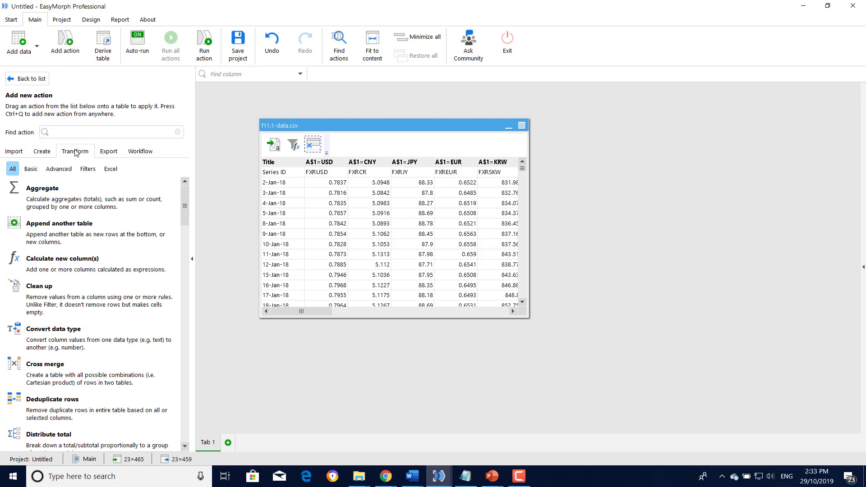
text(lab)
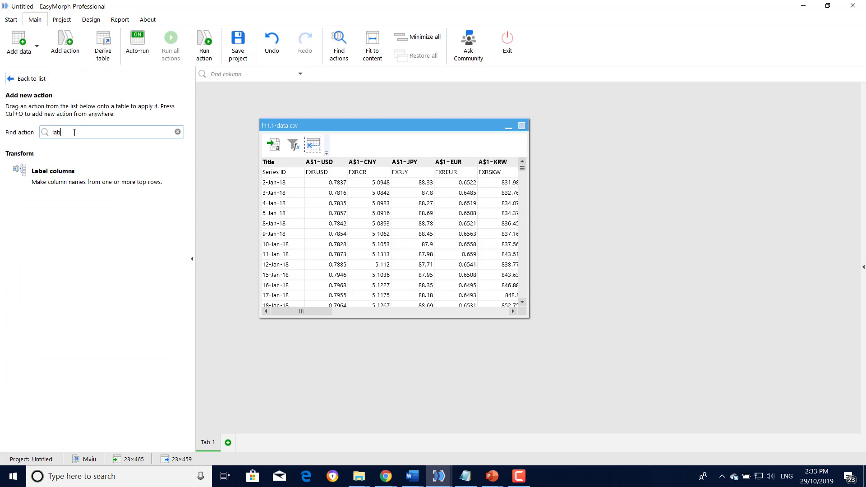
double_click(78, 176)
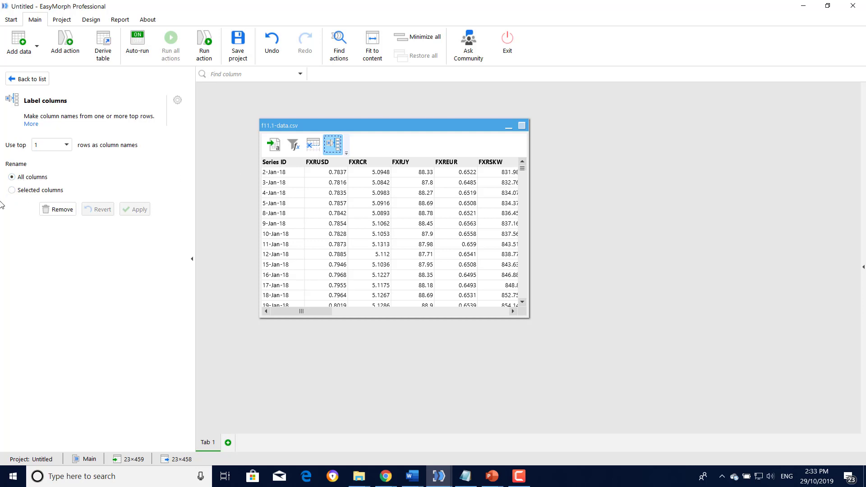
click(13, 191)
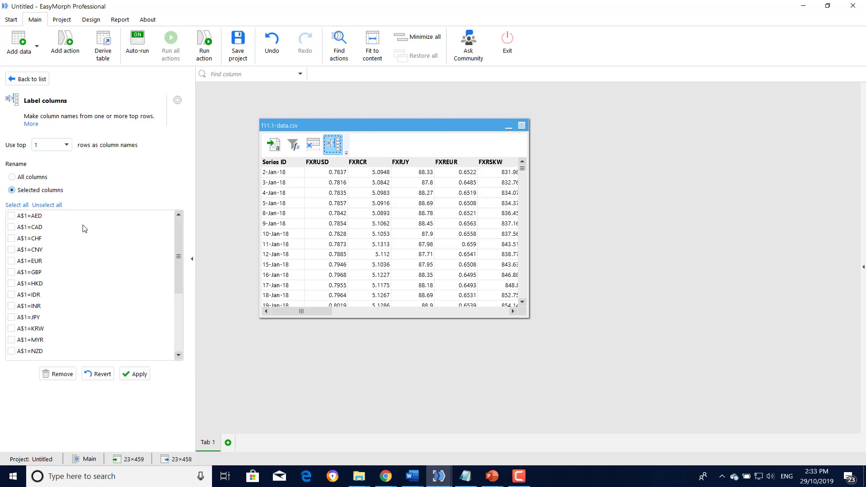
drag(180, 271, 169, 351)
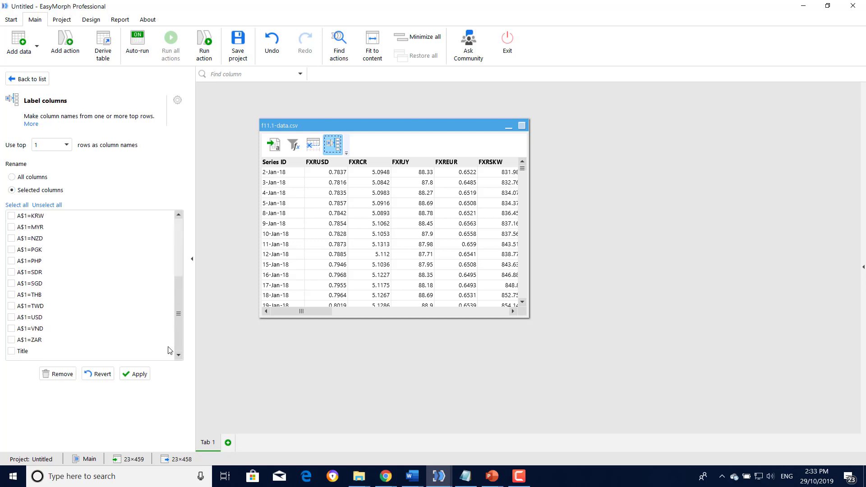
click(11, 351)
click(16, 205)
click(12, 351)
click(140, 374)
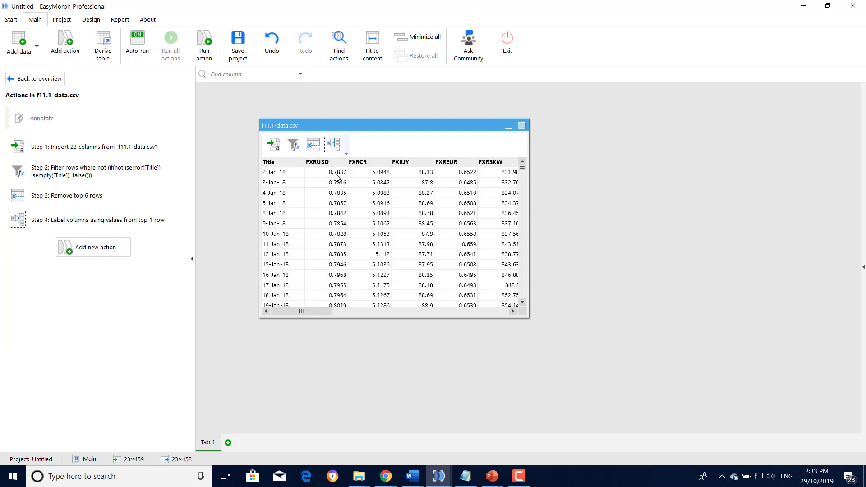